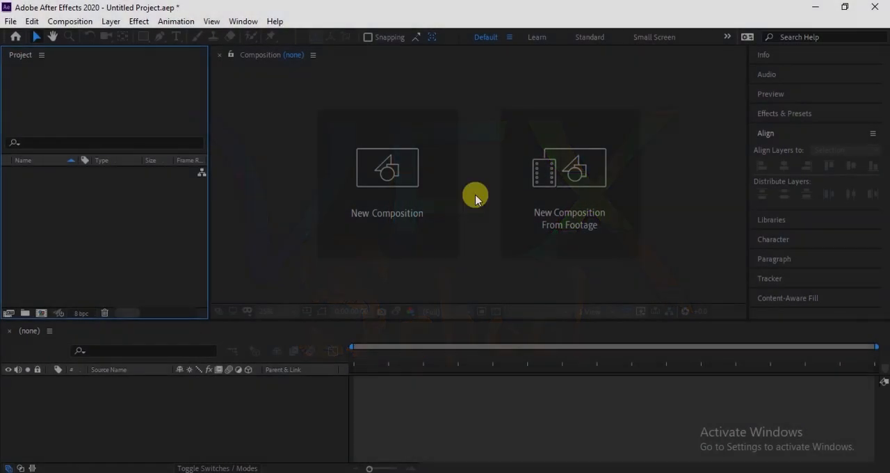
- Create a five-second HDTV 1080 24 composition and add a text layer reading VFX
click(397, 215)
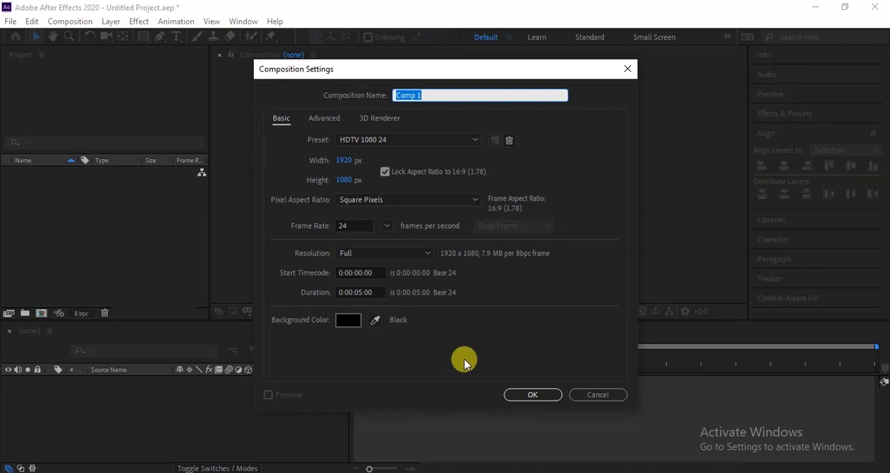
click(538, 395)
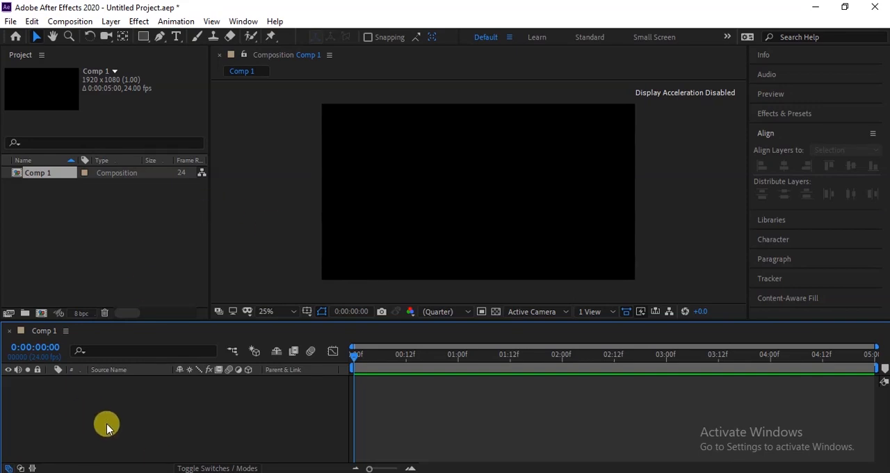
right_click(136, 445)
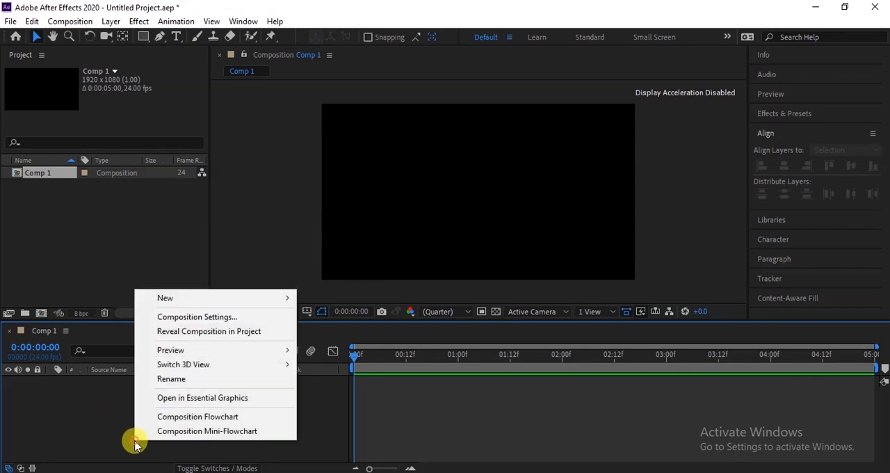
mouse_move(197, 297)
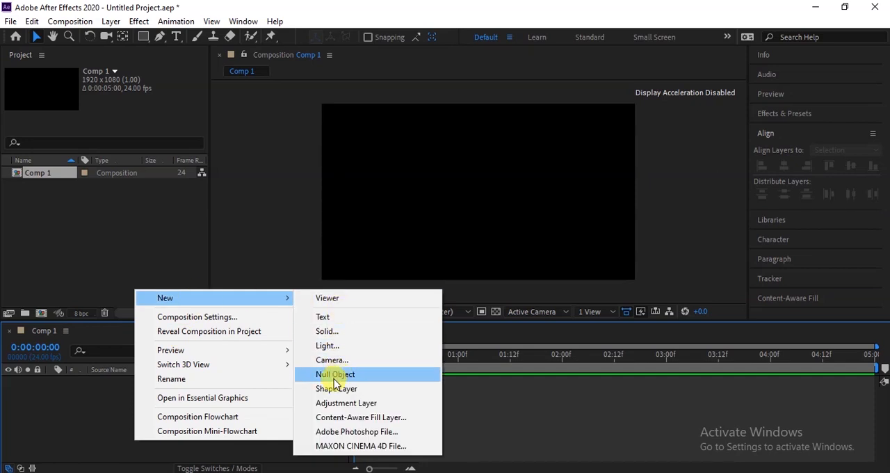
click(334, 320)
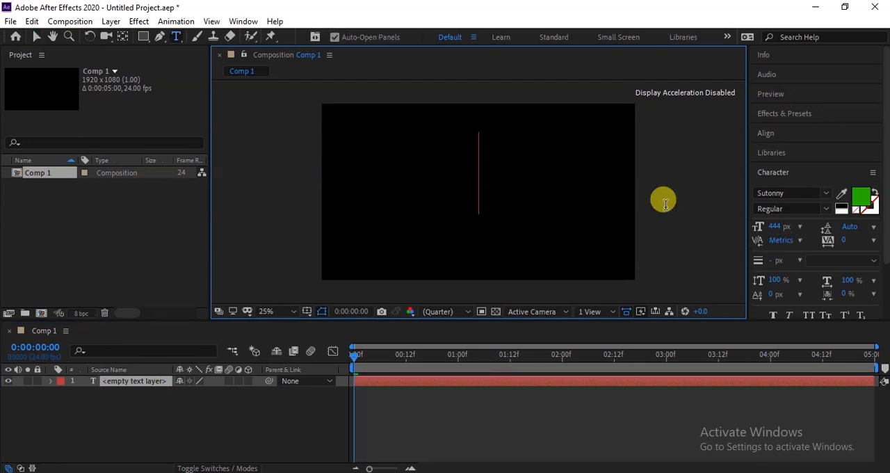
text(V)
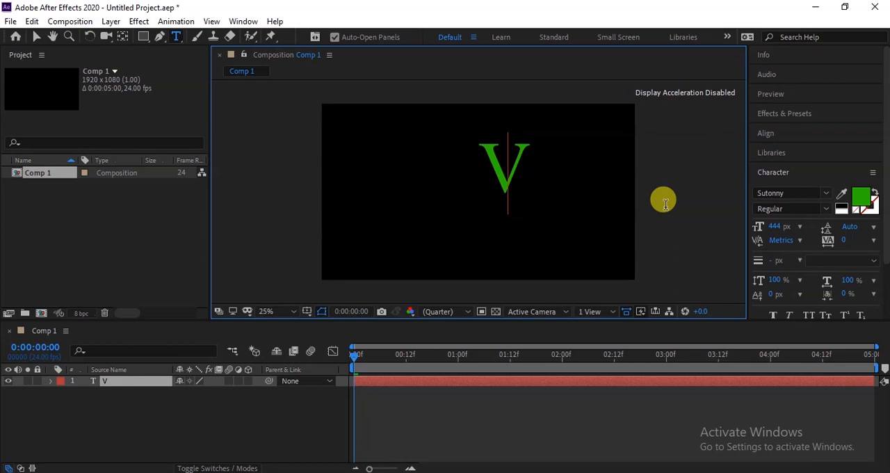
text(FX)
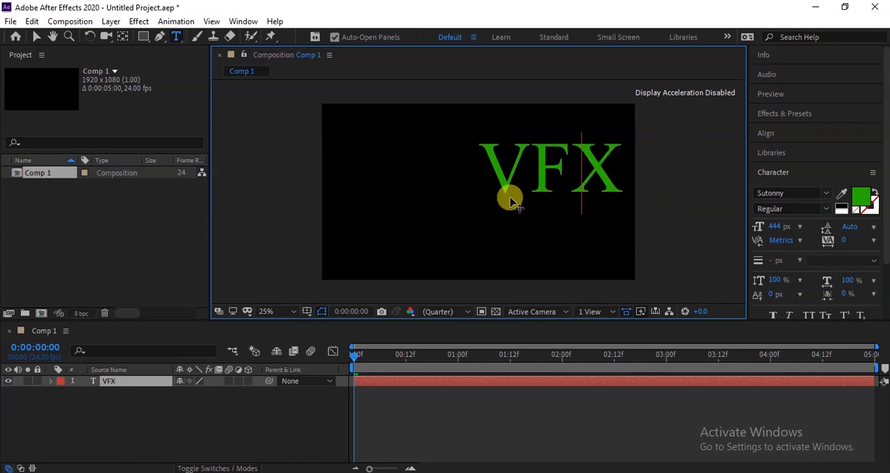
click(37, 35)
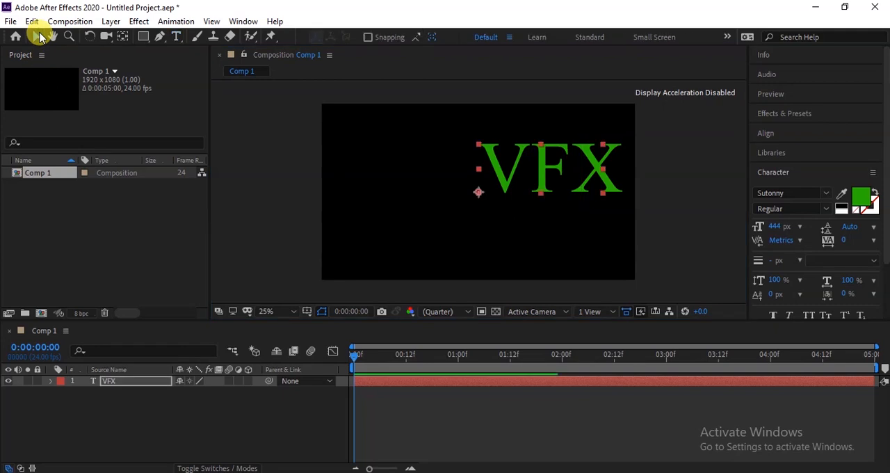
- Center the VFX text horizontally and vertically in the composition
click(778, 134)
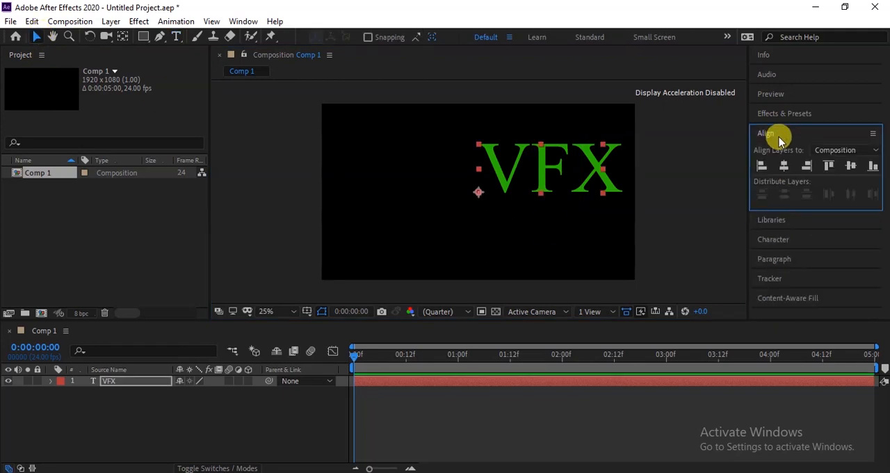
click(785, 168)
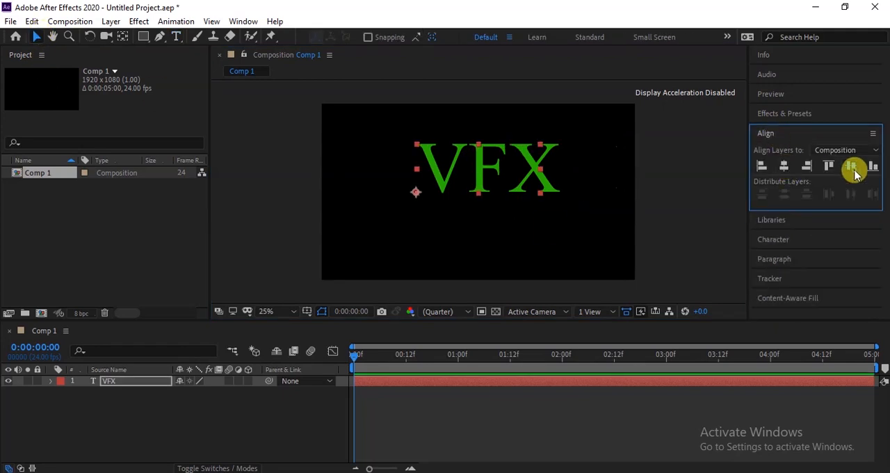
click(853, 169)
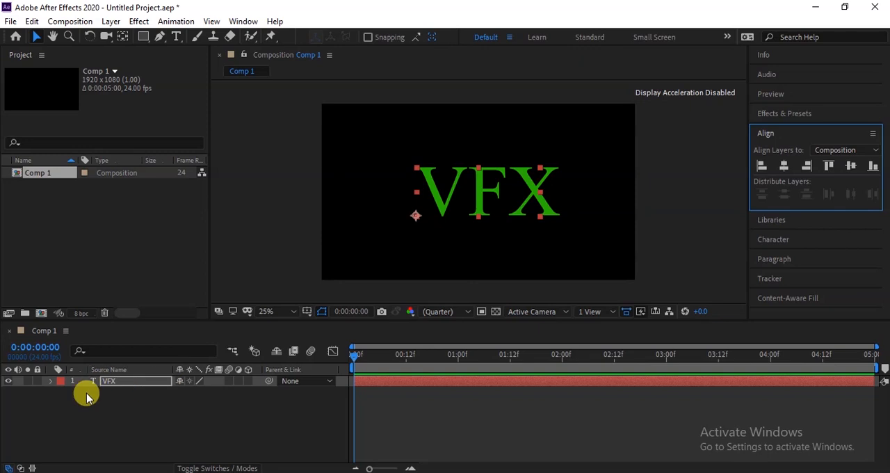
- Create shapes from the VFX text layer and hide the mask and shape path outlines in the viewer
right_click(132, 383)
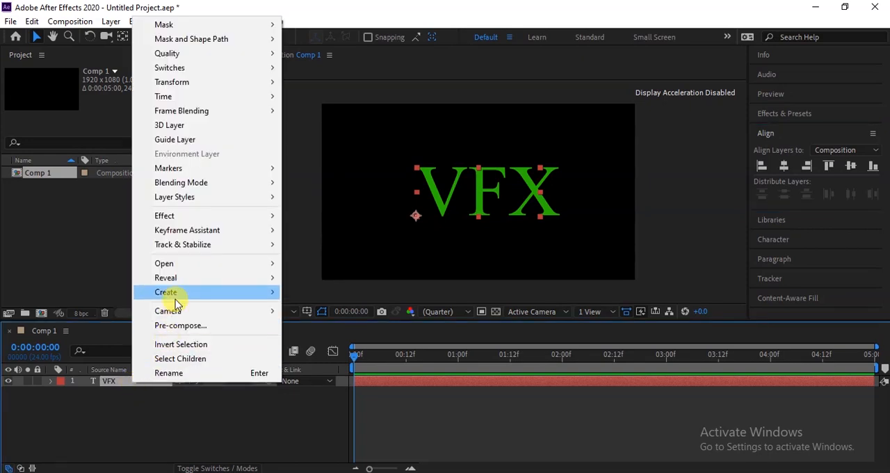
mouse_move(176, 296)
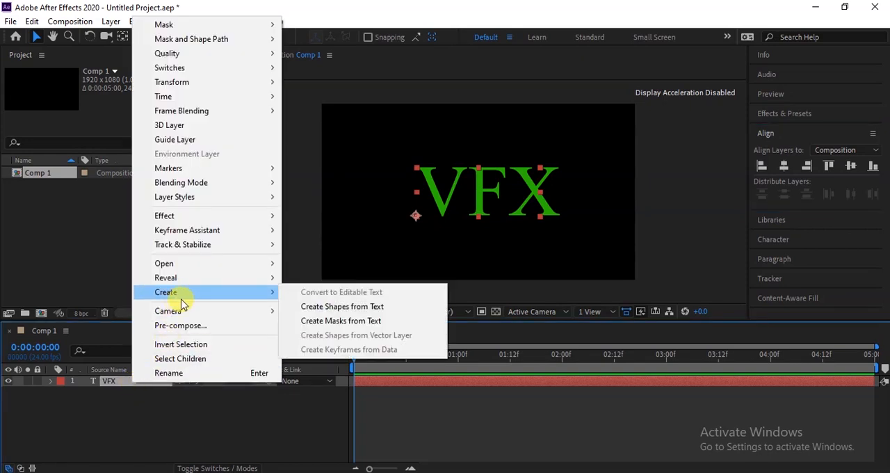
click(341, 310)
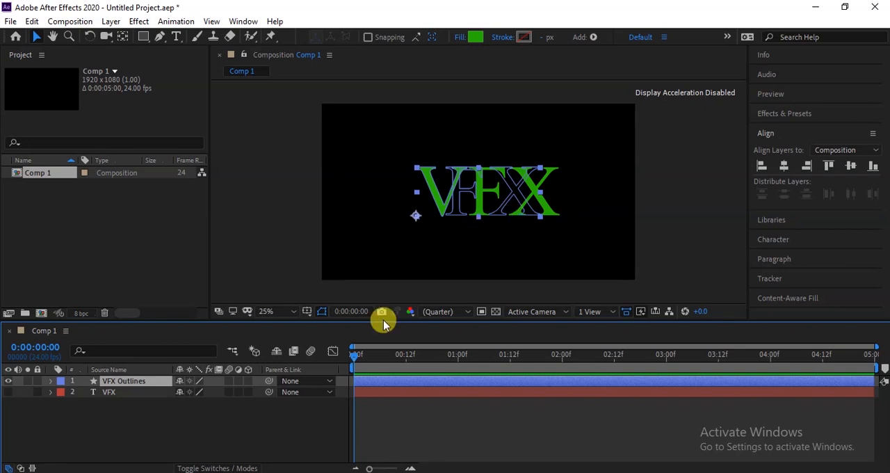
click(322, 313)
click(322, 314)
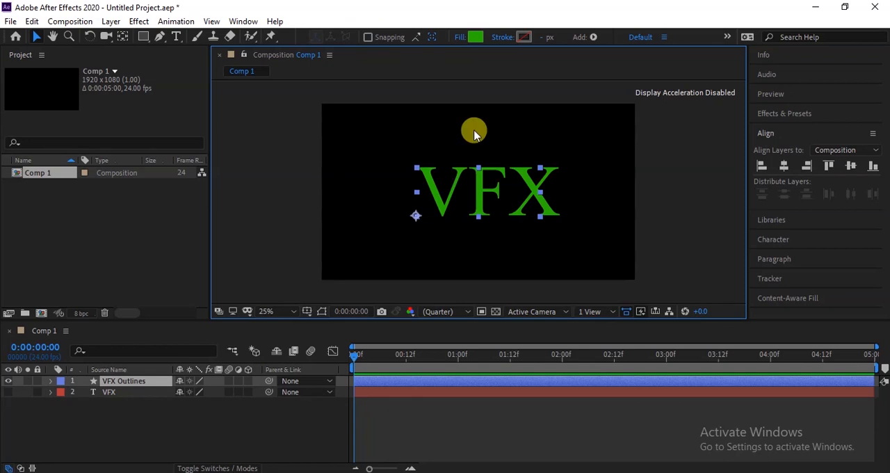
- Set the fill of the VFX Outlines layer to None
click(457, 38)
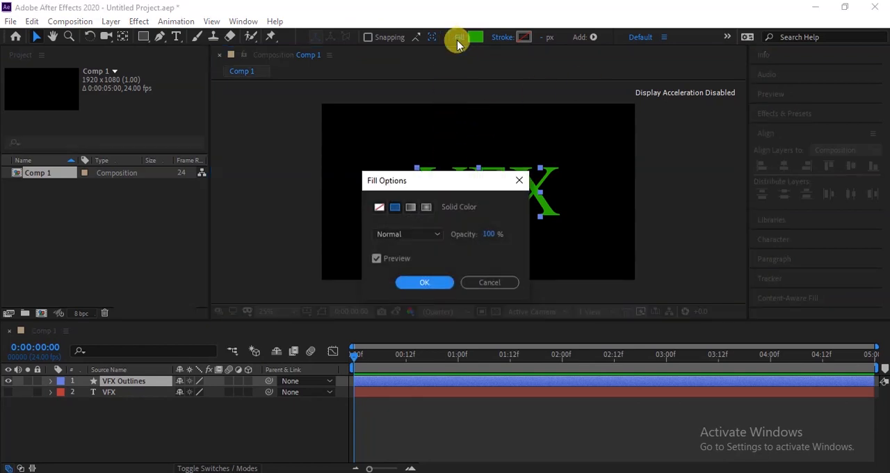
click(379, 208)
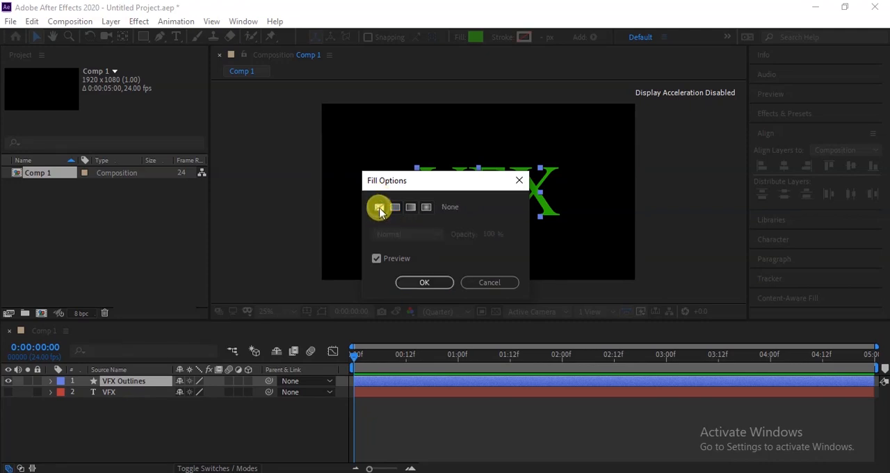
click(426, 283)
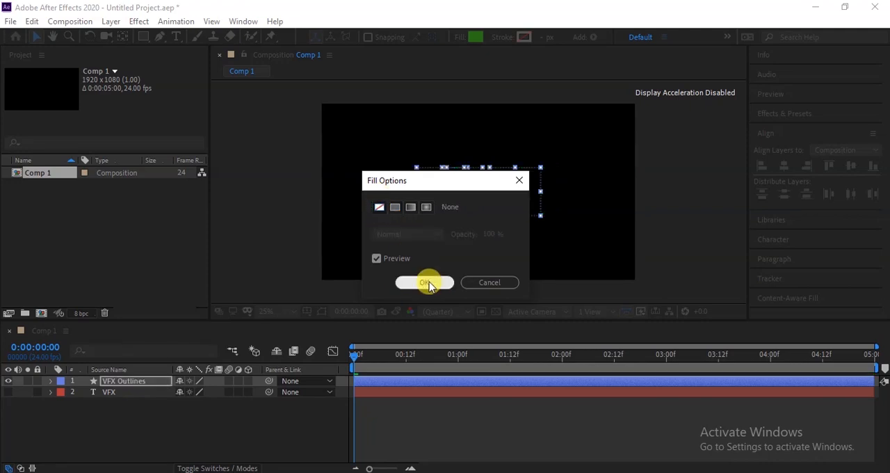
- Give the VFX Outlines layer a solid color stroke with a width of 10 px
click(502, 37)
click(395, 208)
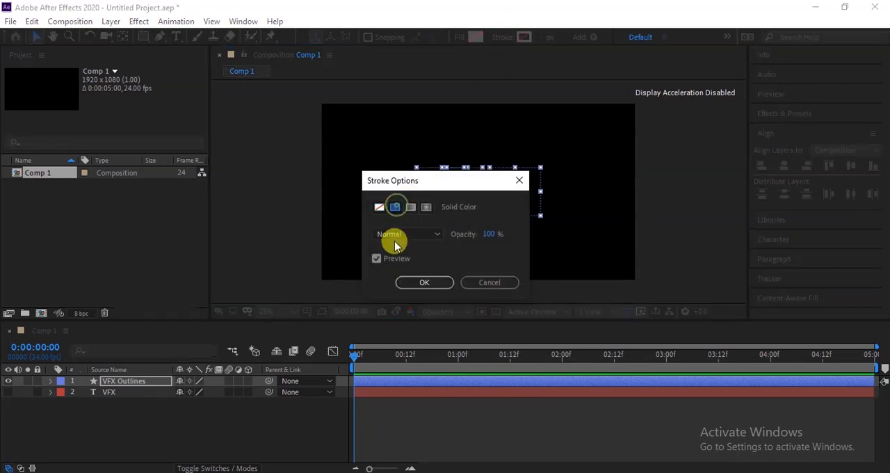
click(429, 285)
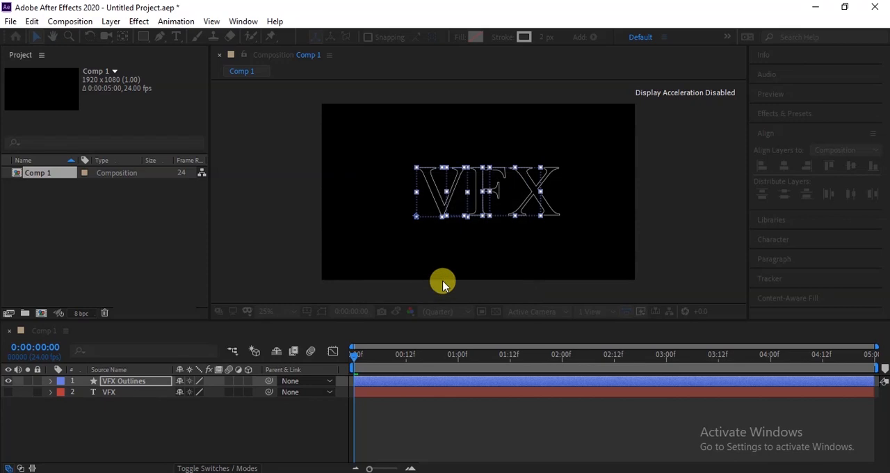
click(543, 37)
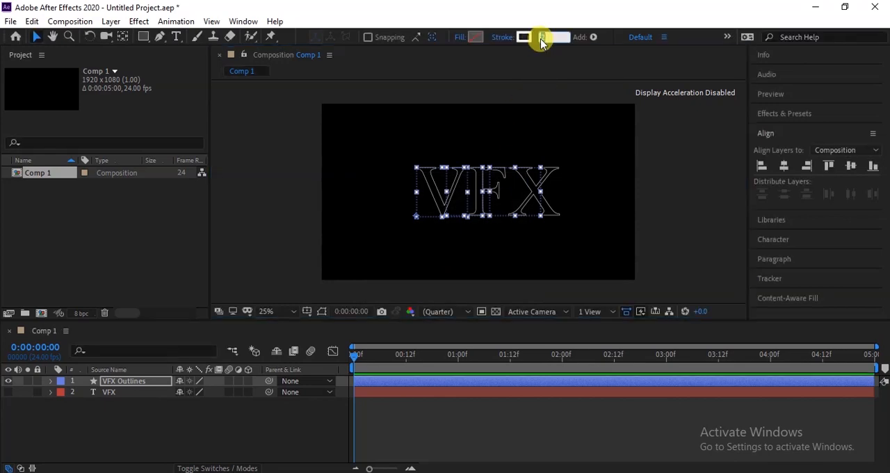
key(Return)
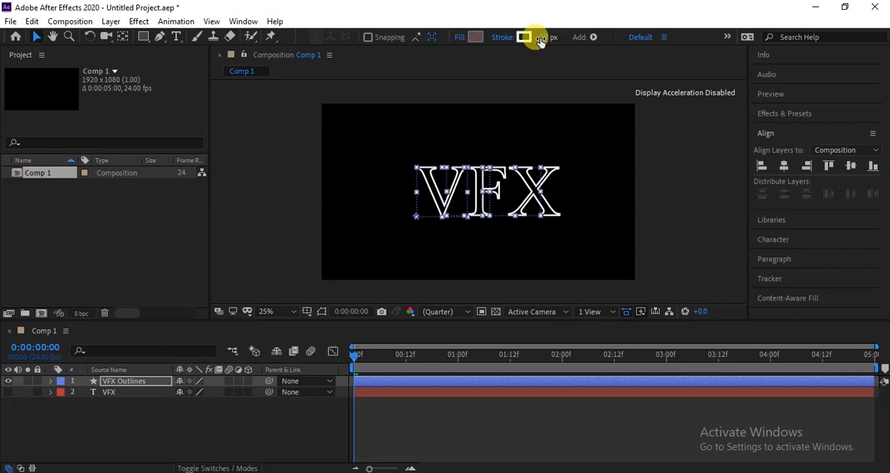
- Add Trim Paths to the letter shapes of the VFX Outlines layer
scroll(529, 192, up, 2)
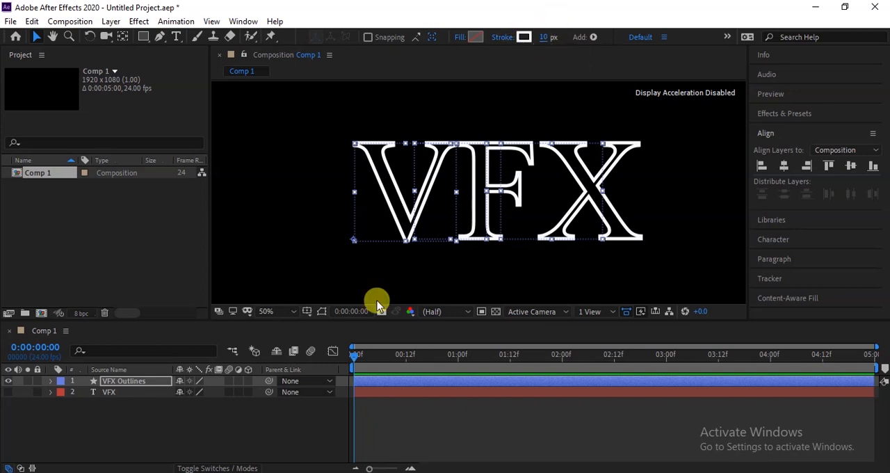
click(52, 381)
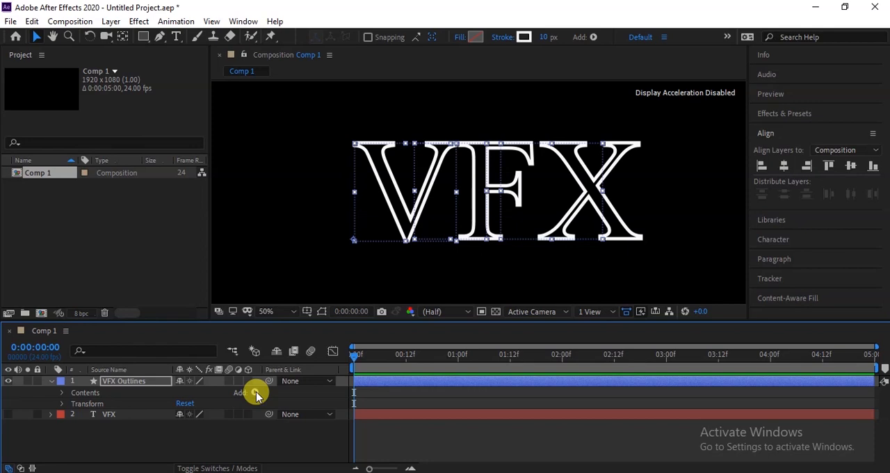
click(255, 393)
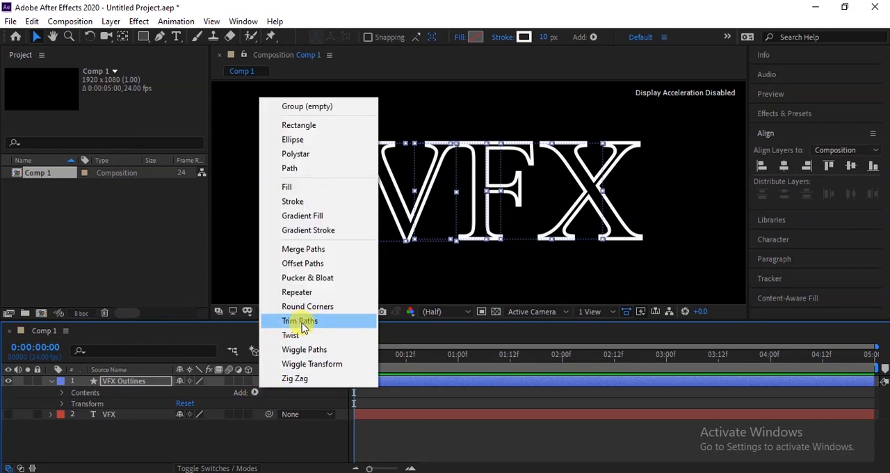
click(302, 325)
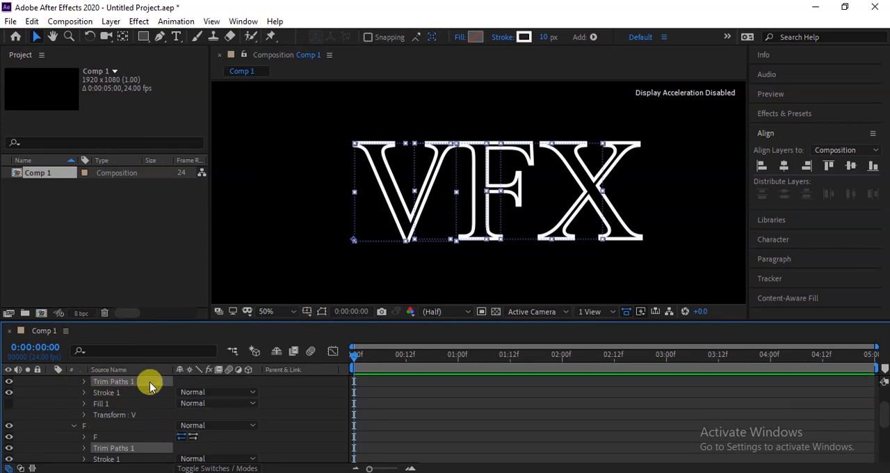
- Expand the Trim Paths of the letter V and test how its End value trims the outlines, returning it to 100%
click(84, 382)
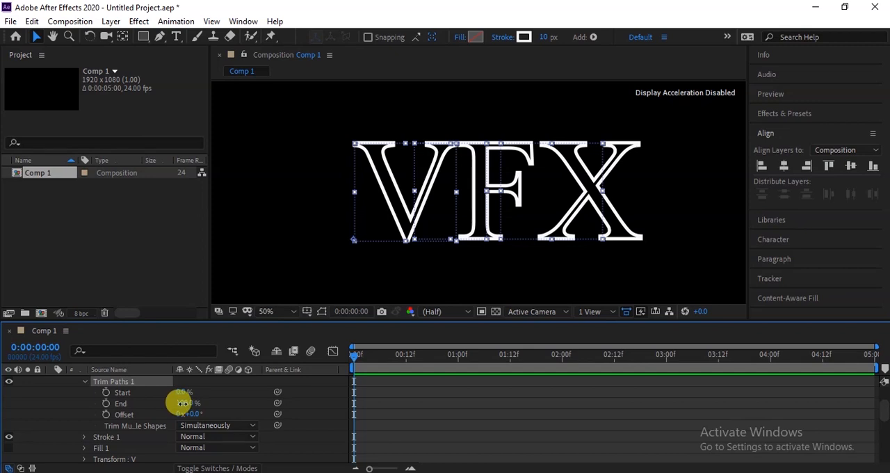
mouse_move(182, 404)
mouse_down()
mouse_move(135, 404)
mouse_move(249, 407)
mouse_up()
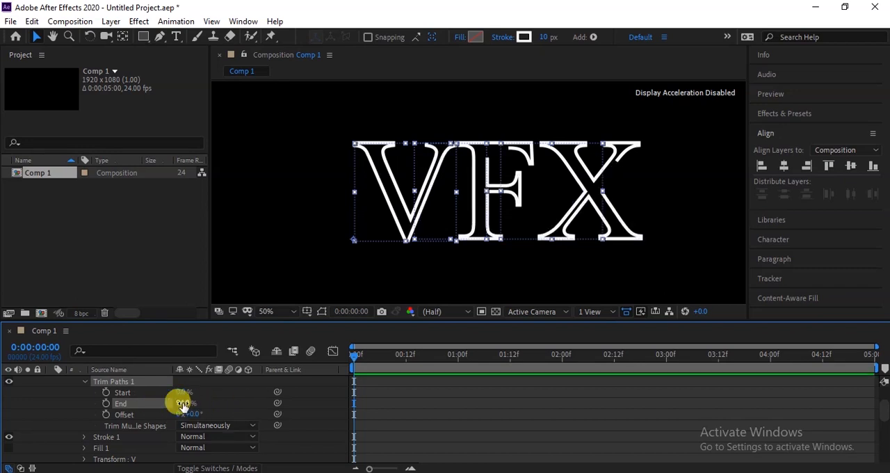
drag(184, 404, 209, 404)
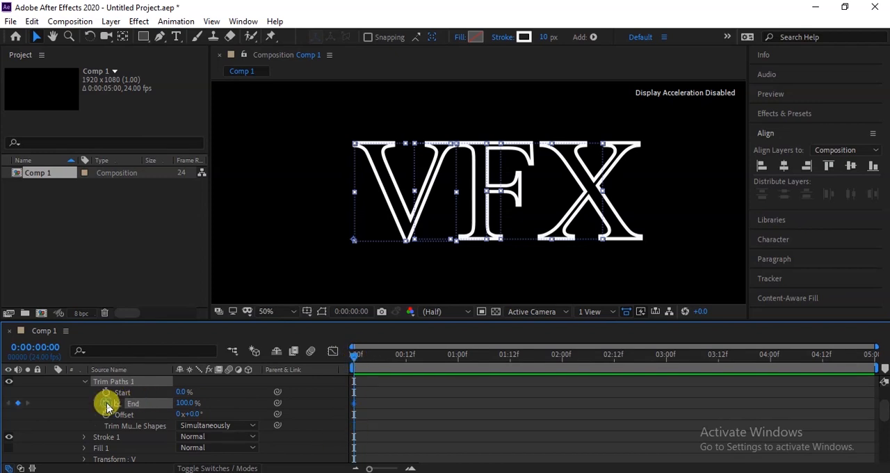
- Keyframe the Trim Paths End value of the selected letters from 0% at the start to 100% at 2 seconds
click(184, 405)
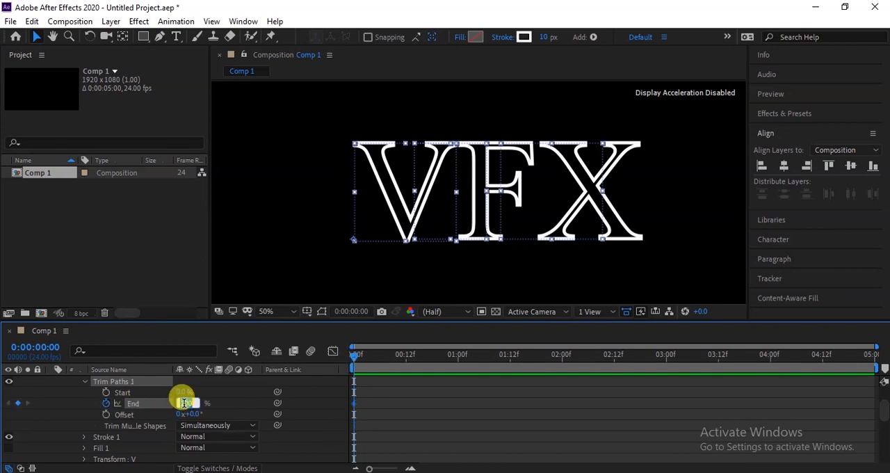
text(0)
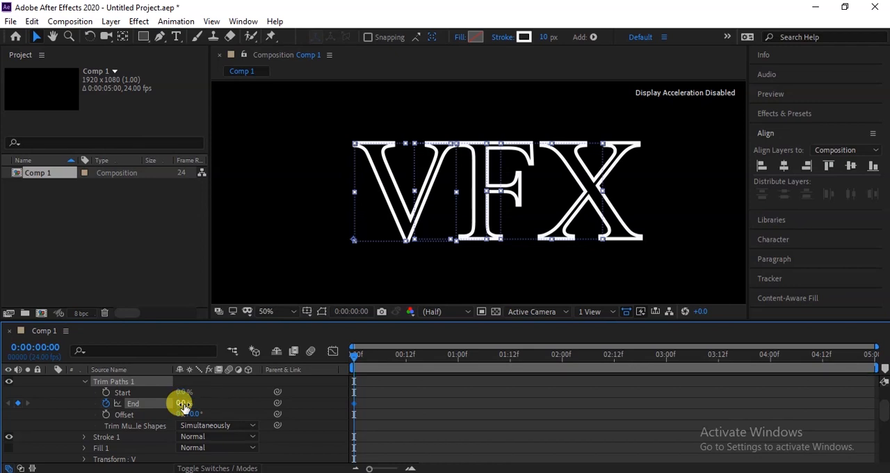
key(Return)
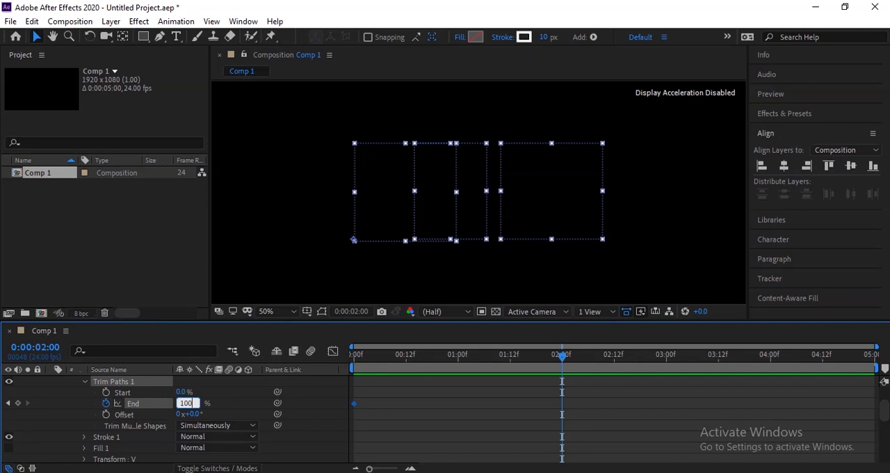
text(100)
key(Return)
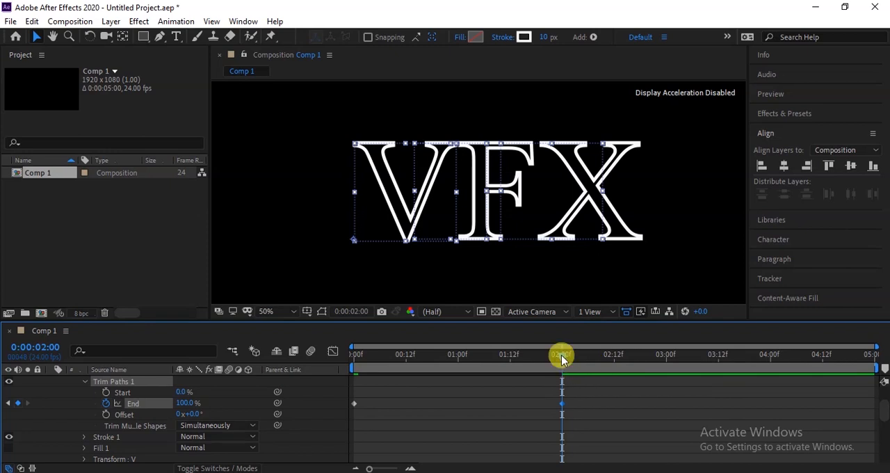
drag(565, 357, 608, 360)
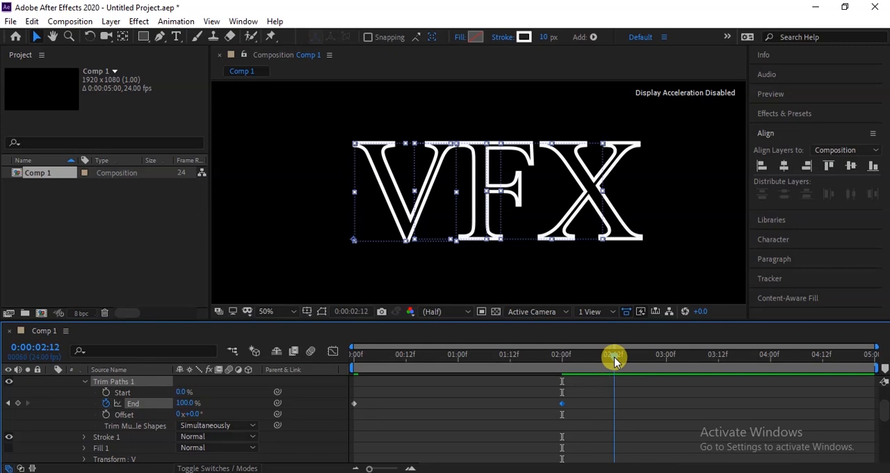
drag(615, 360, 563, 365)
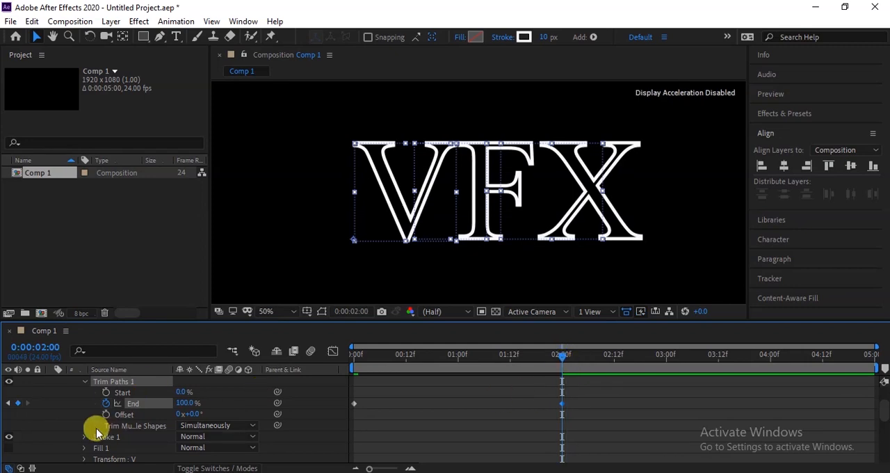
- Collapse the VFX Outlines layer's properties and preview the outline animation from the start of the composition
click(85, 382)
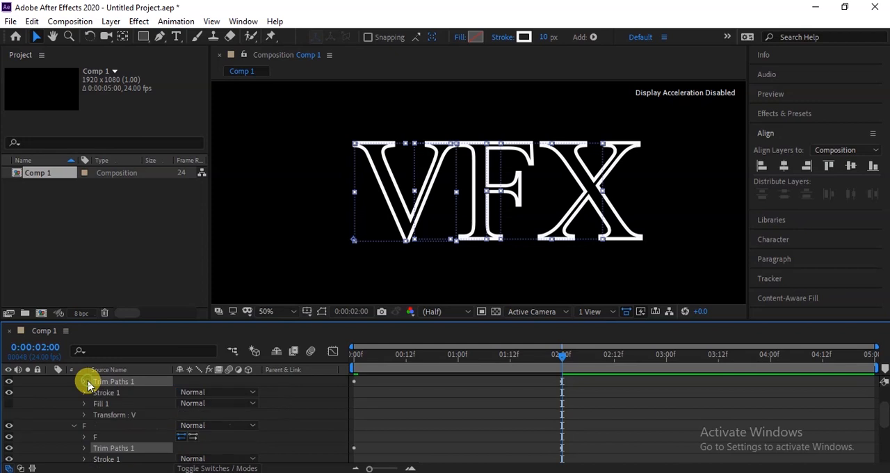
scroll(79, 412, up, 2)
click(62, 393)
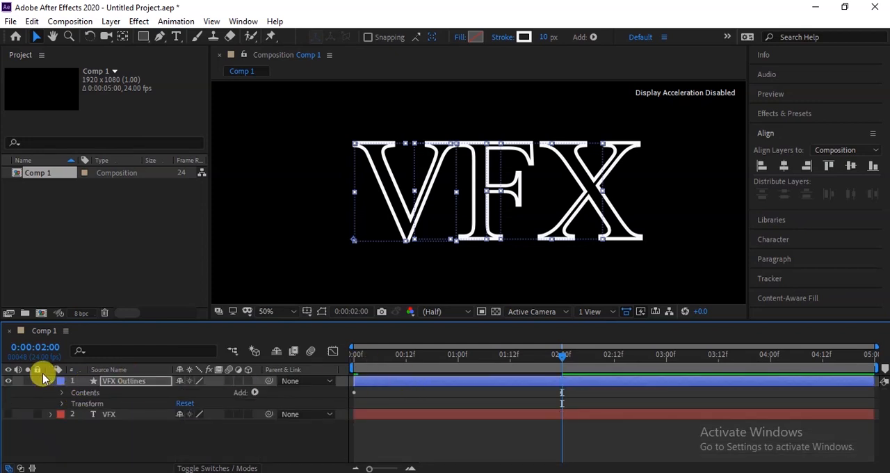
click(51, 381)
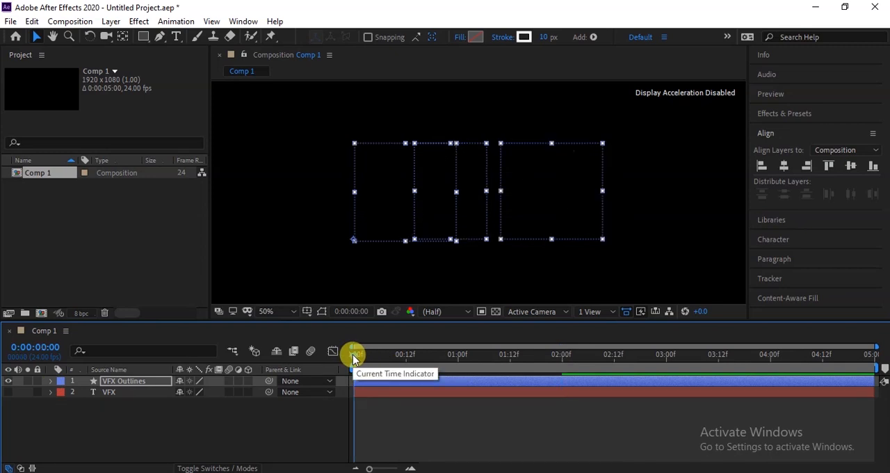
key(space)
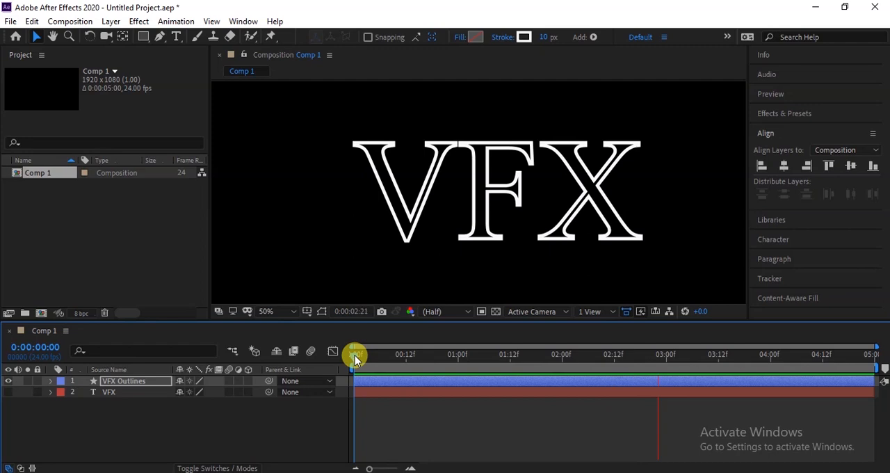
- At 2 seconds, show the VFX text layer and draw a wide rectangular mask on it just above the letters
click(561, 355)
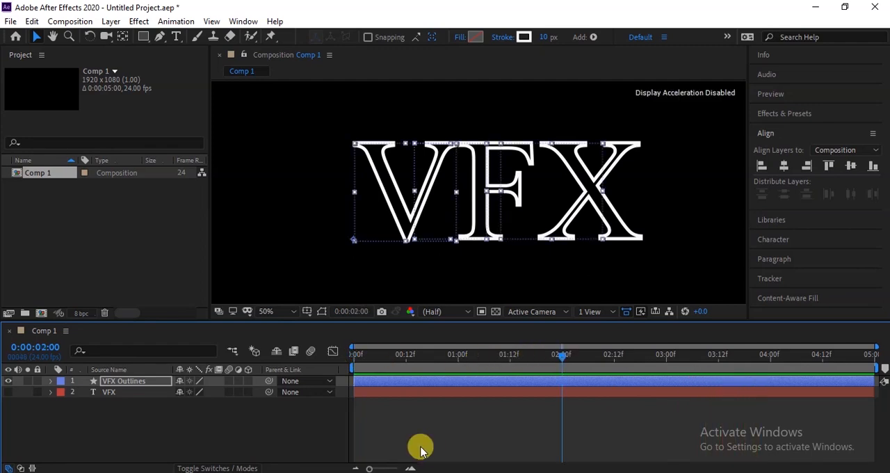
click(8, 393)
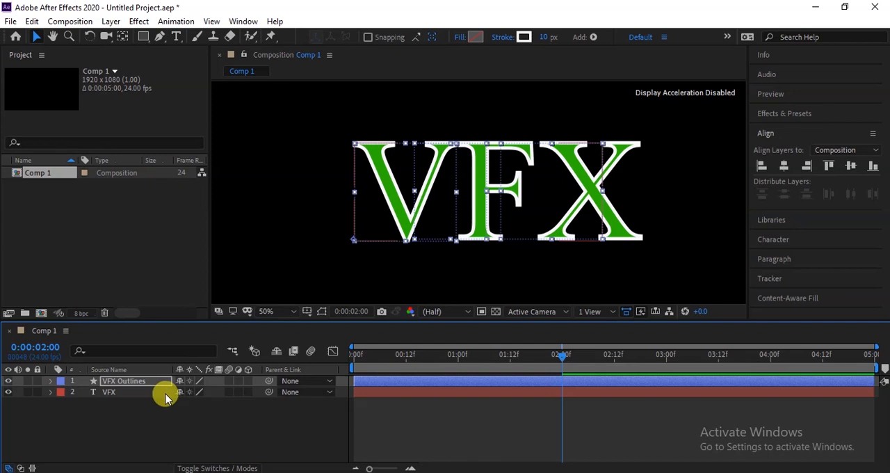
click(124, 394)
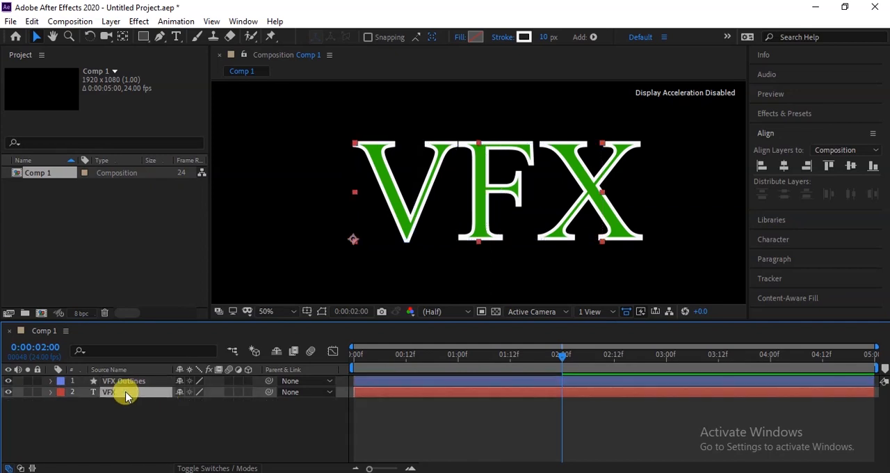
click(143, 36)
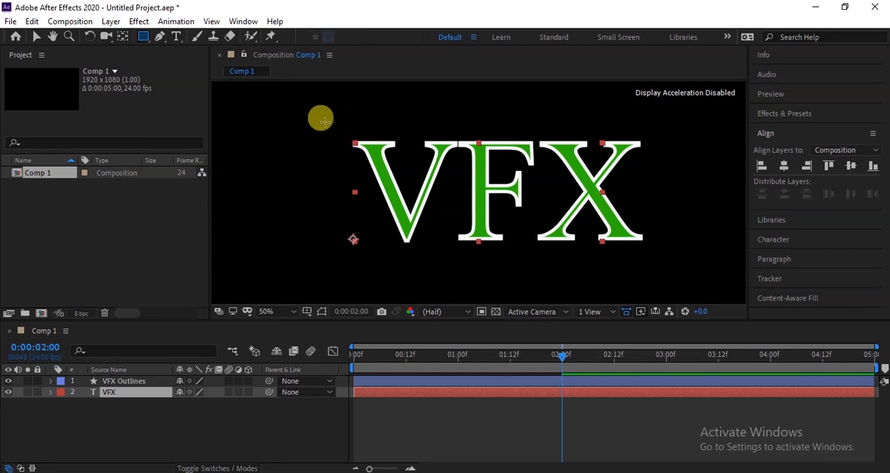
drag(332, 107, 650, 128)
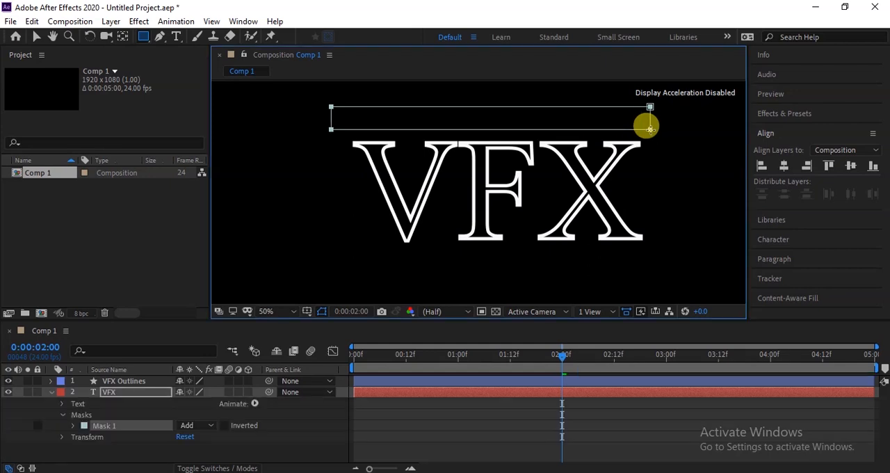
- Keyframe the text layer's Mask Path at 2 seconds and, at 4 seconds, extend the mask's lower edge down past the letters
click(87, 425)
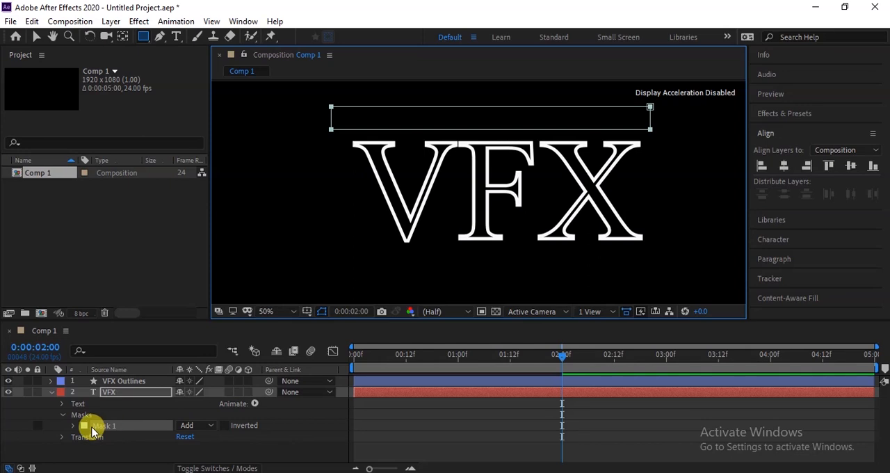
click(74, 426)
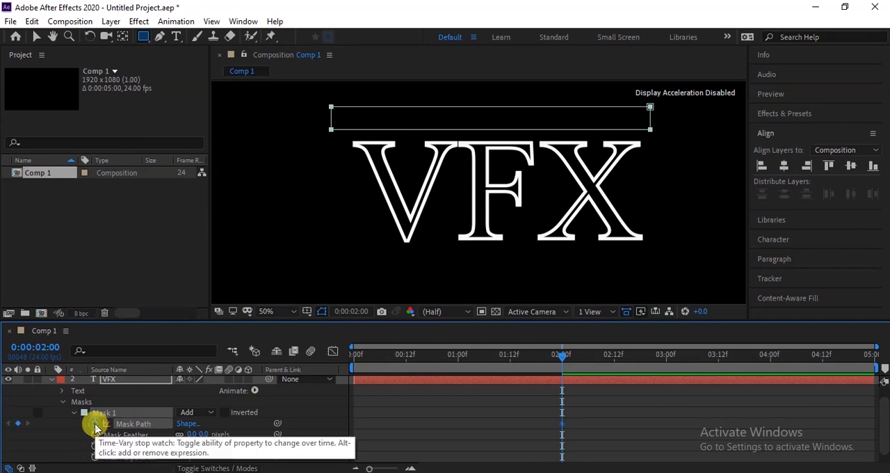
click(96, 424)
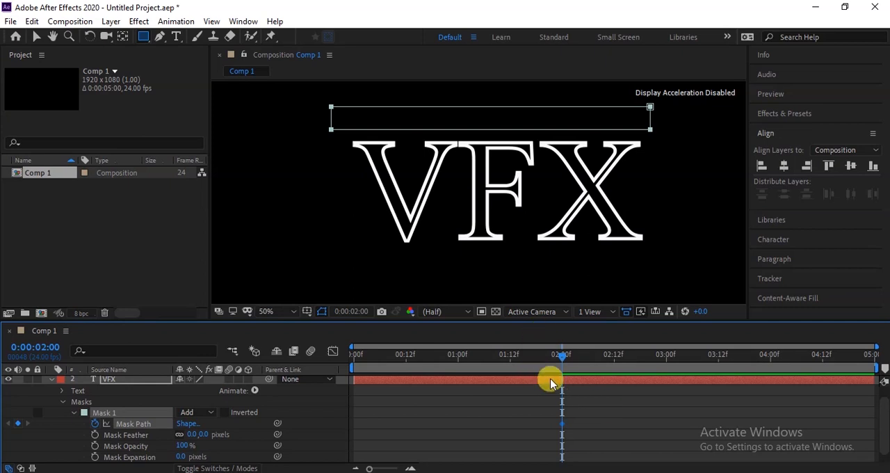
click(770, 363)
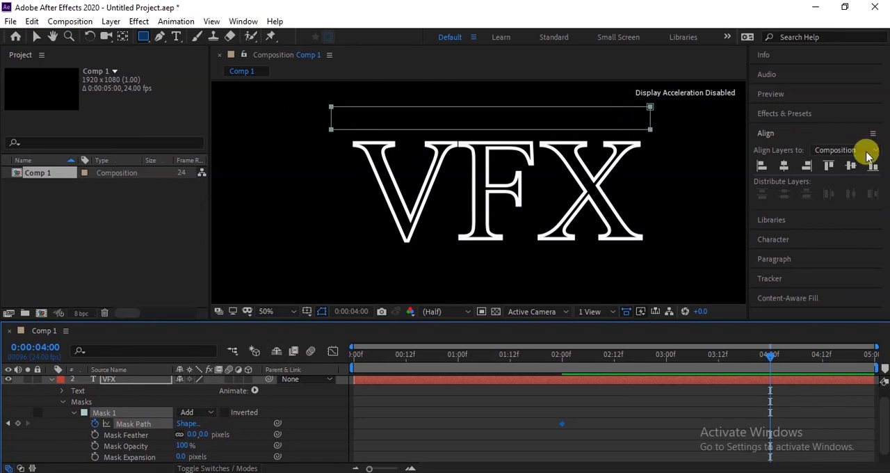
click(36, 39)
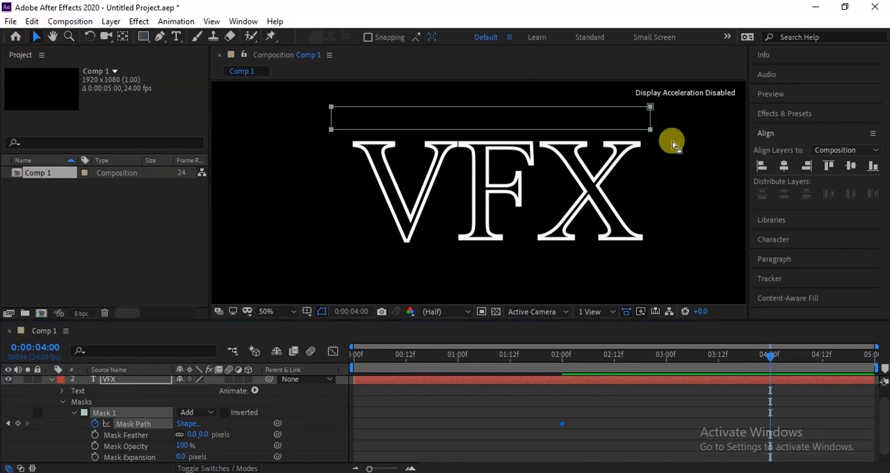
drag(677, 122, 313, 150)
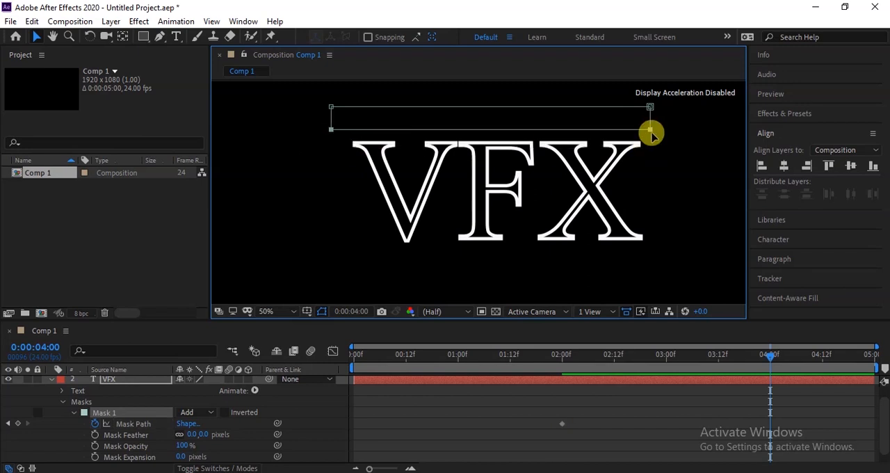
drag(650, 131, 651, 251)
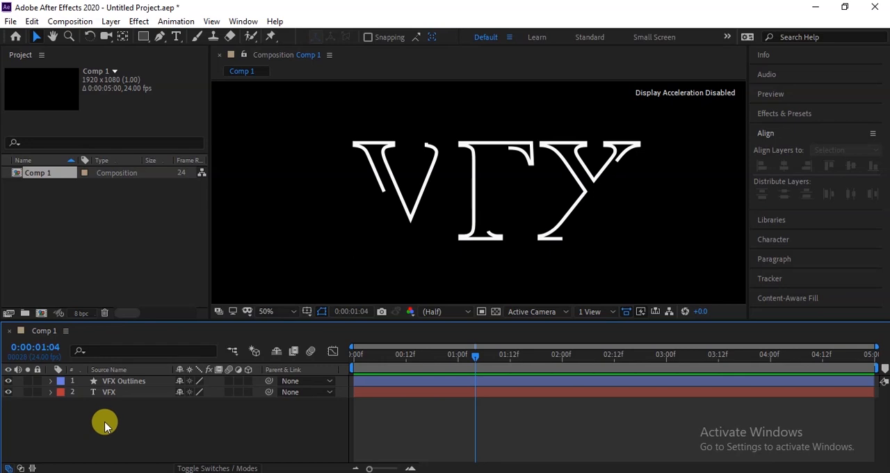
- Delete the VFX Outlines and VFX layers, and draw a stroked circle without fill using the Ellipse tool
drag(106, 423, 115, 382)
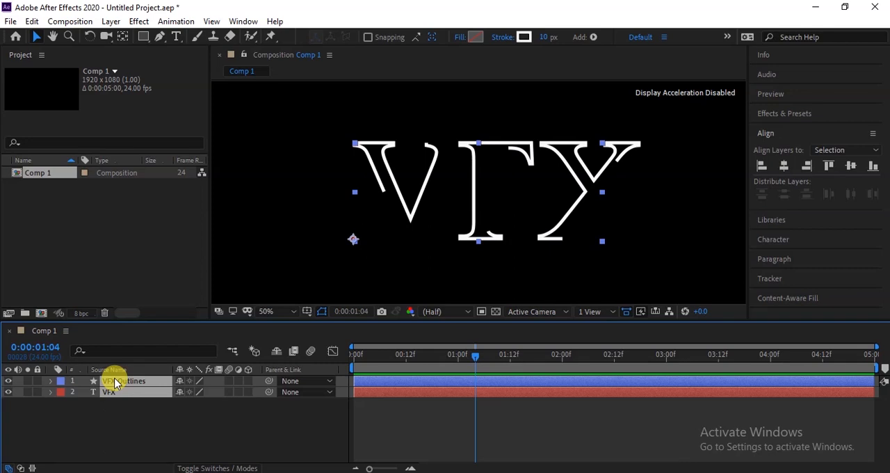
key(Delete)
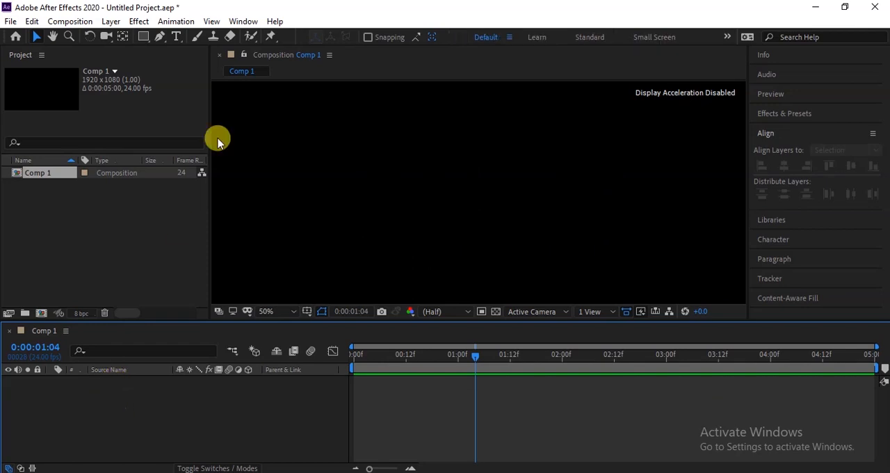
drag(142, 38, 183, 65)
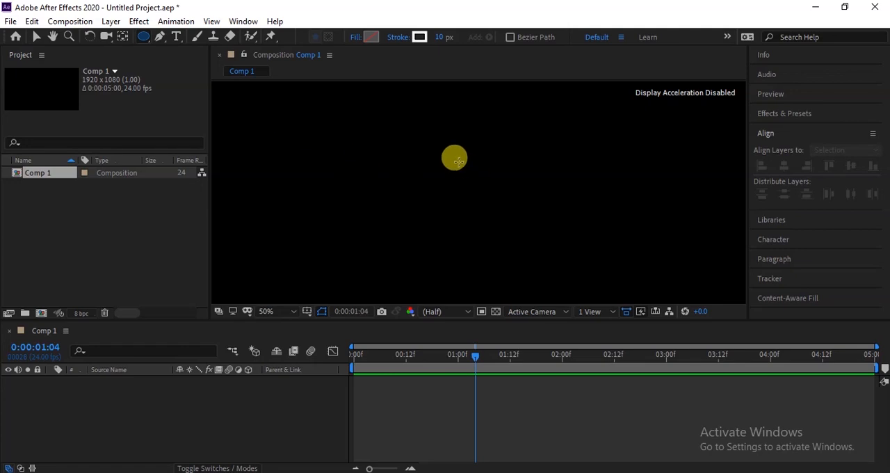
drag(454, 157, 575, 243)
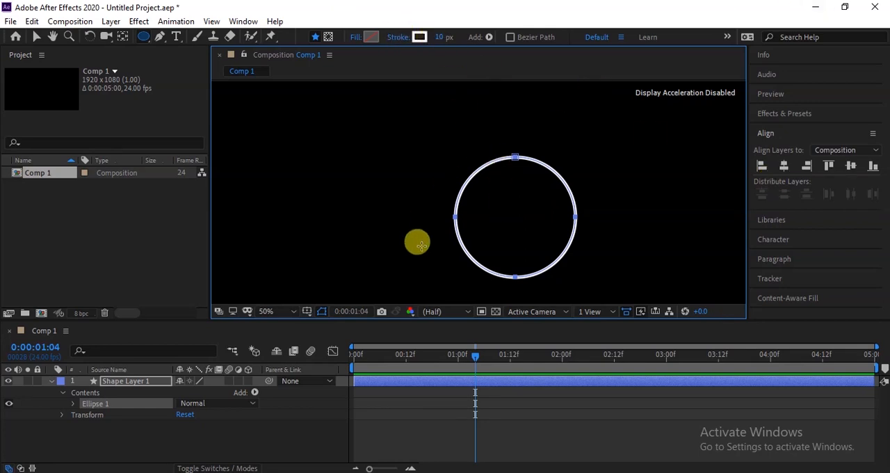
- Center the circle horizontally and vertically in the composition
click(36, 36)
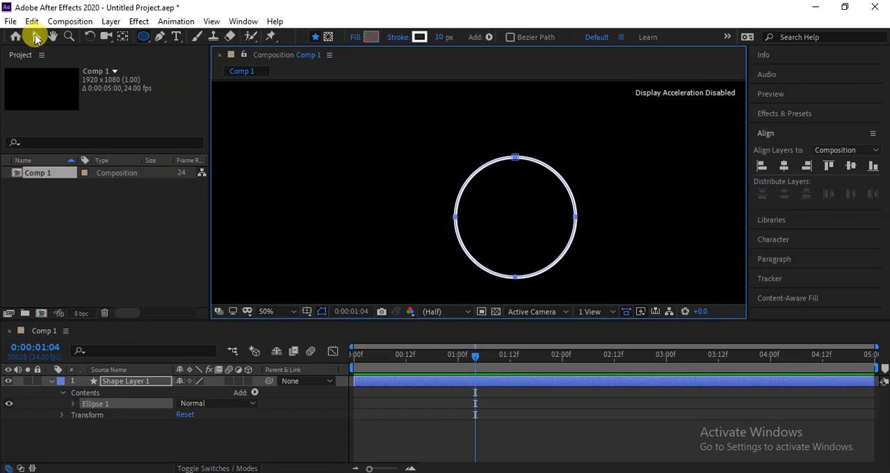
click(784, 166)
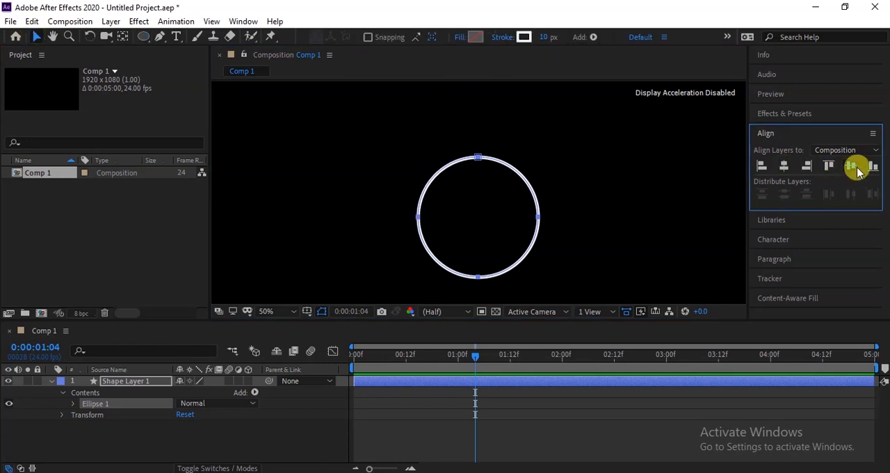
click(829, 168)
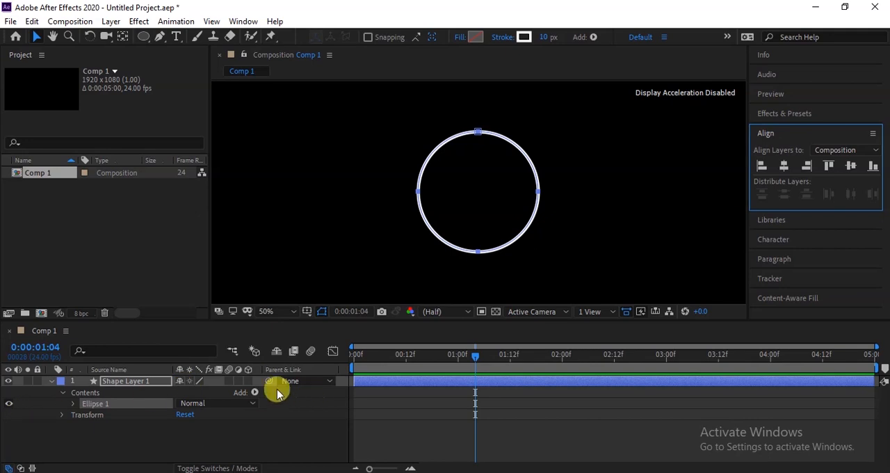
- Add Trim Paths to the circle and set its End value to 10%
click(254, 393)
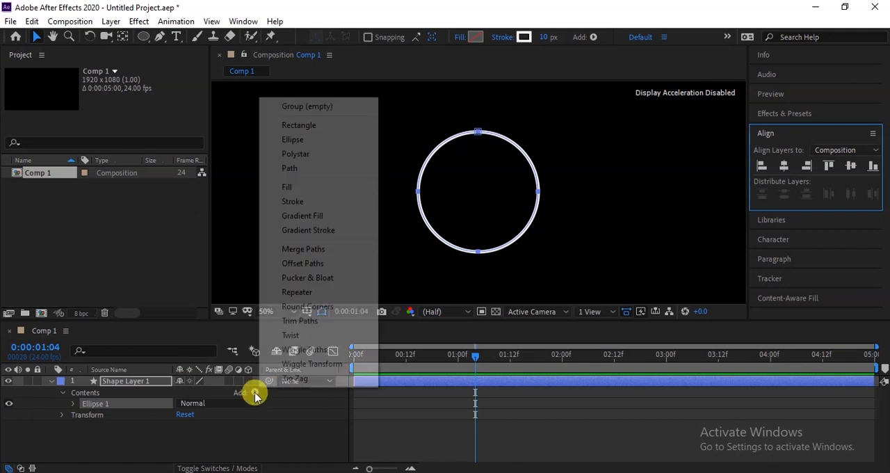
click(297, 324)
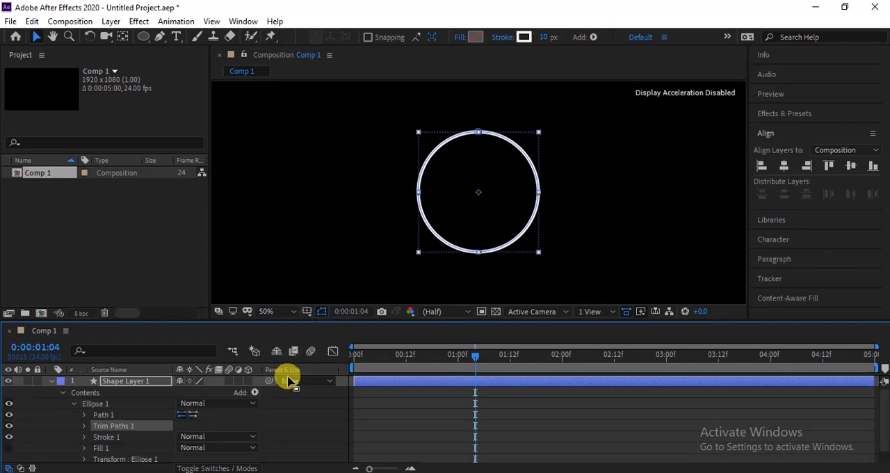
click(84, 426)
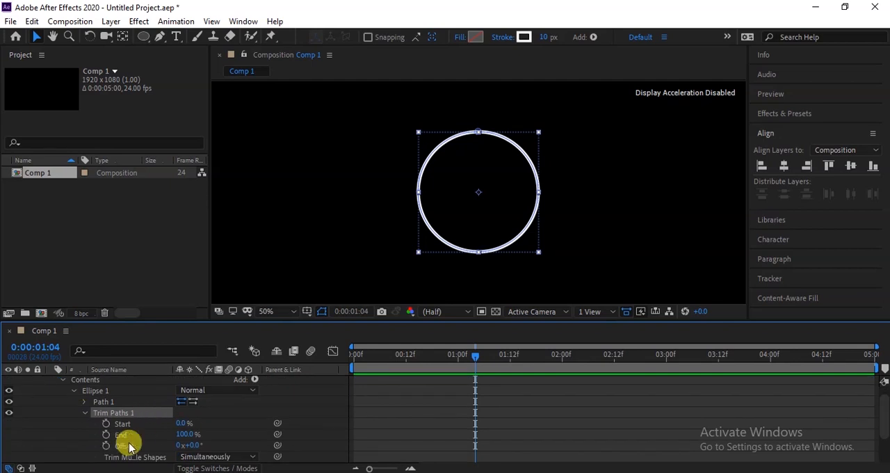
click(186, 434)
text(10)
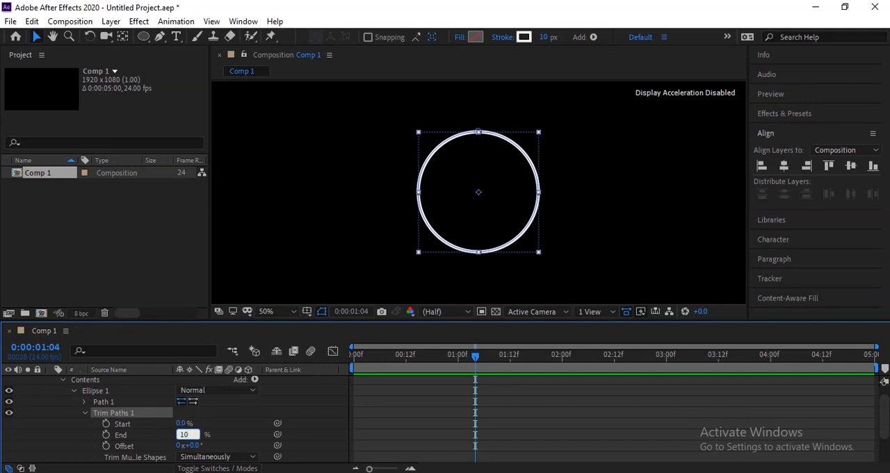
click(186, 434)
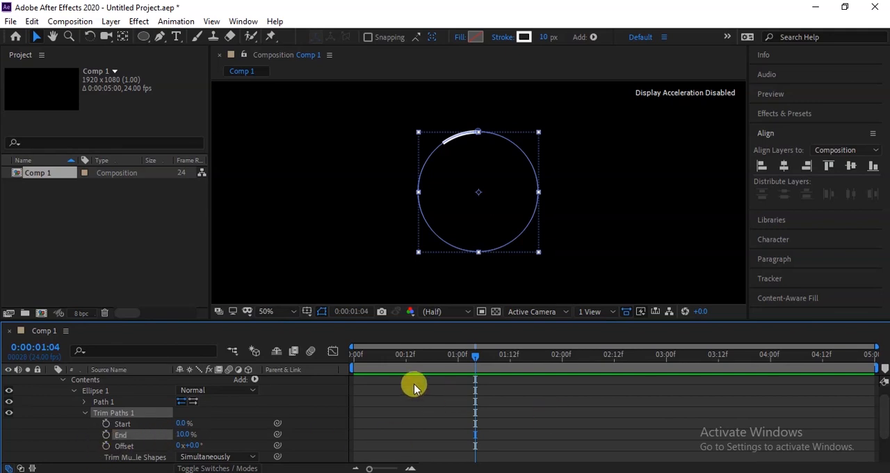
- Keyframe the Trim Paths Offset from 0 at the start to 5 full turns at 0:00:04:23, and preview the animation
click(355, 357)
click(105, 445)
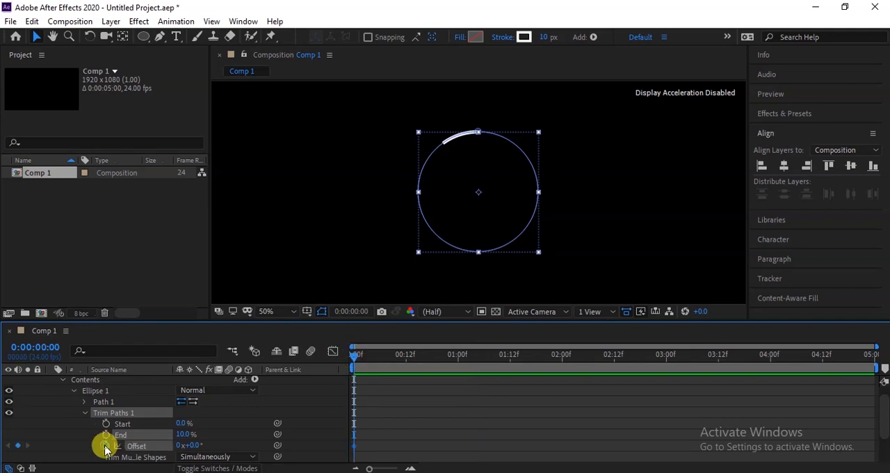
click(873, 360)
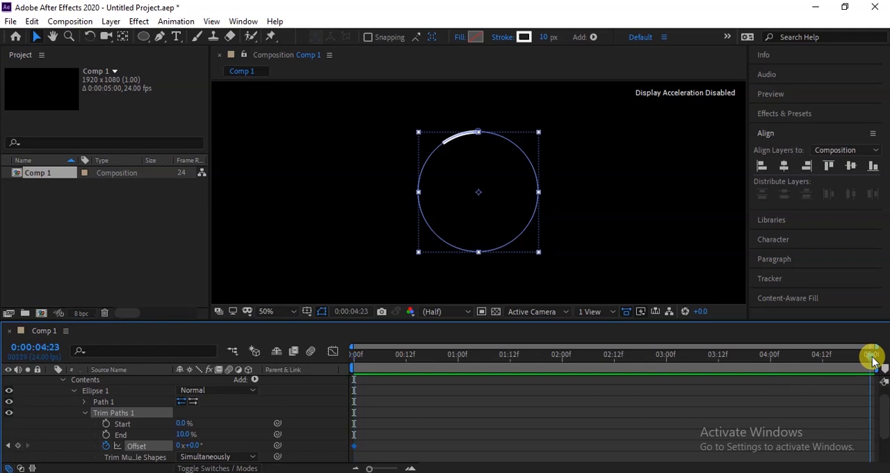
click(183, 446)
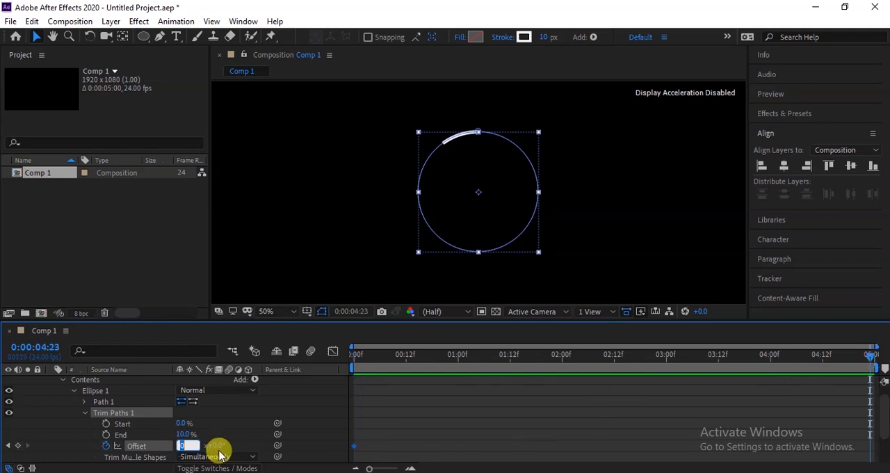
text(5)
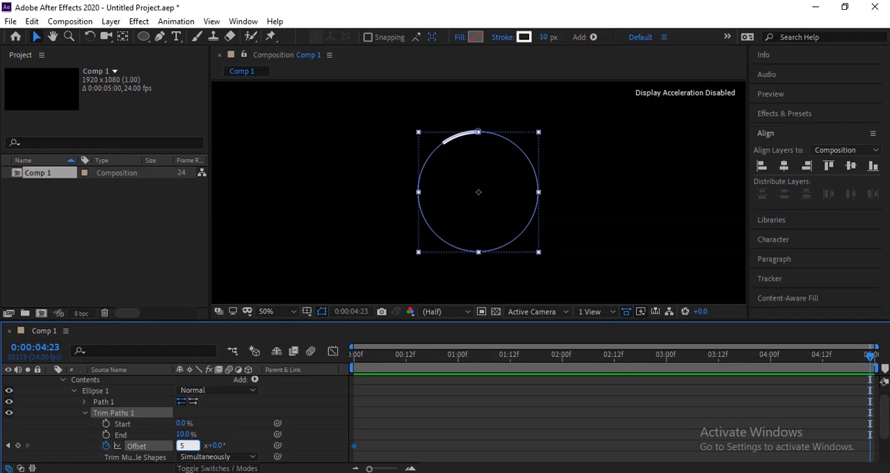
click(219, 454)
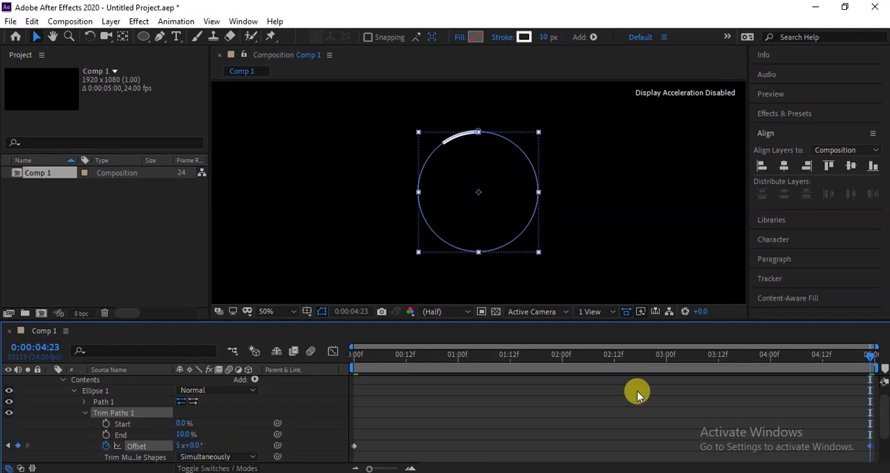
click(355, 357)
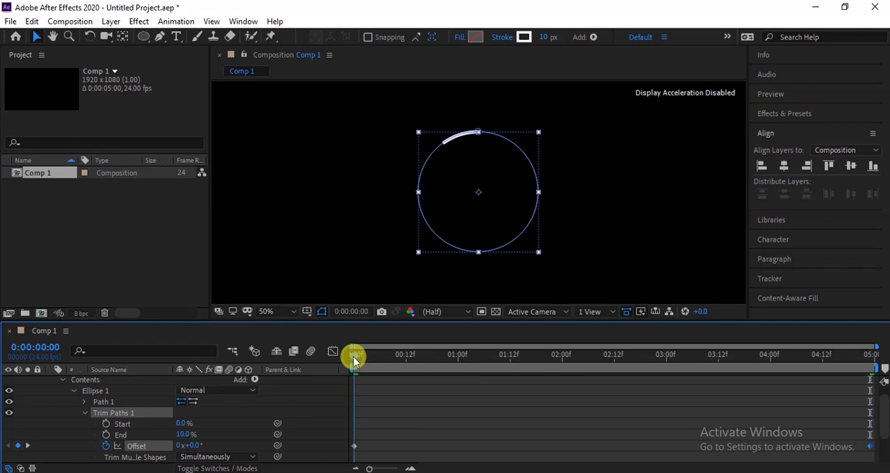
key(space)
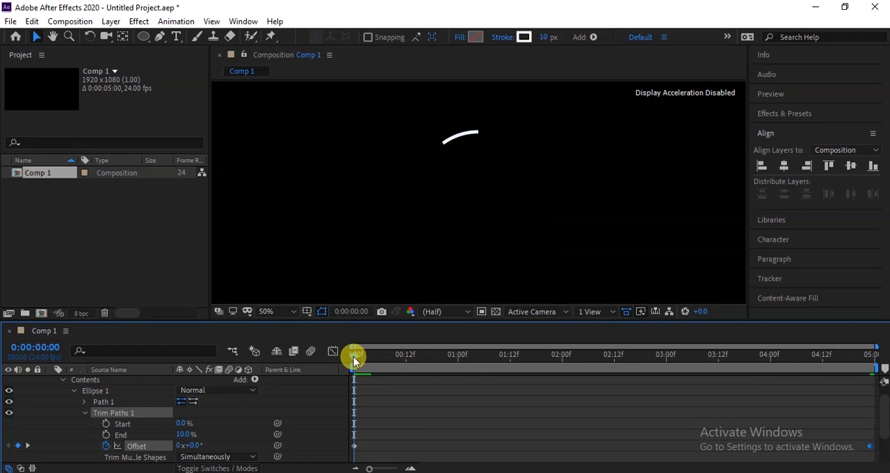